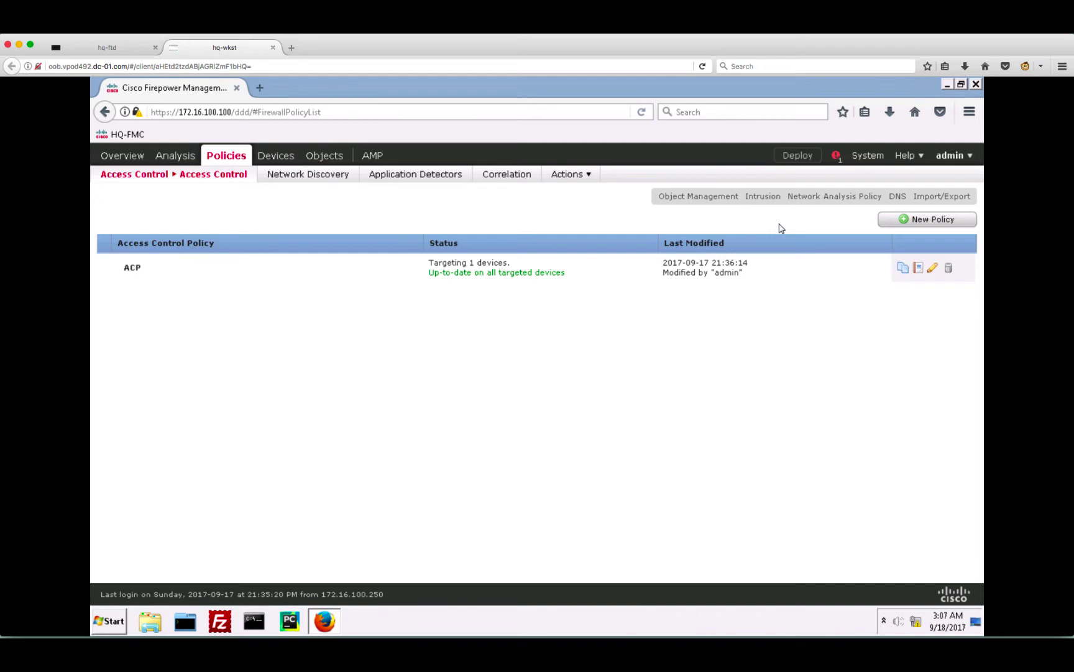
Step: Start a new access control policy named 'Test' with base policy None
click(924, 223)
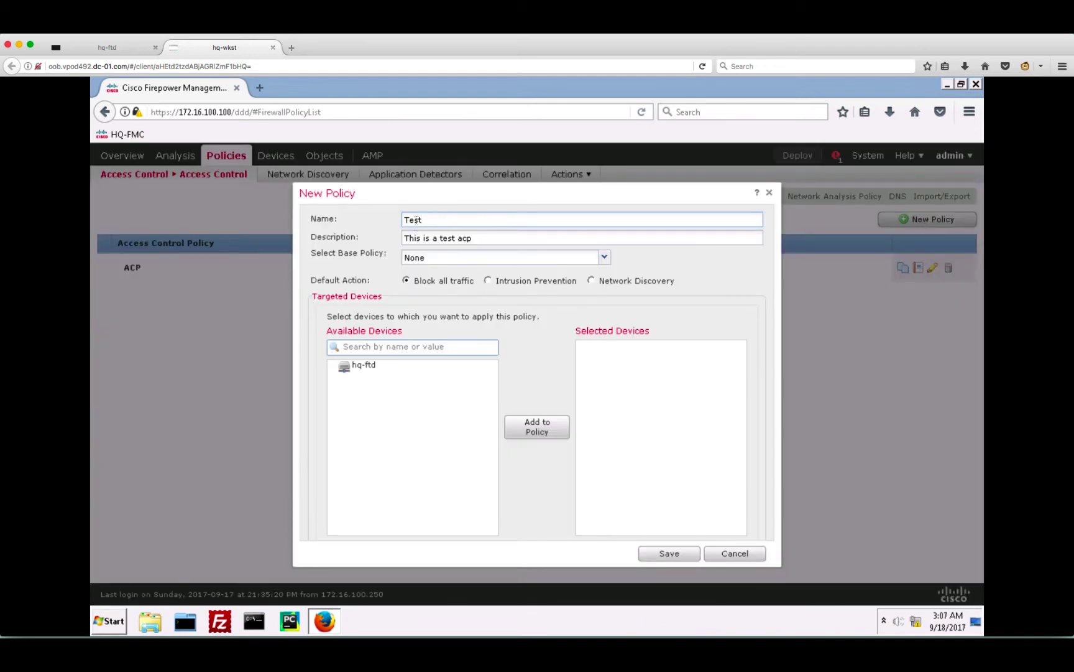
drag(425, 220, 398, 220)
drag(473, 236, 401, 237)
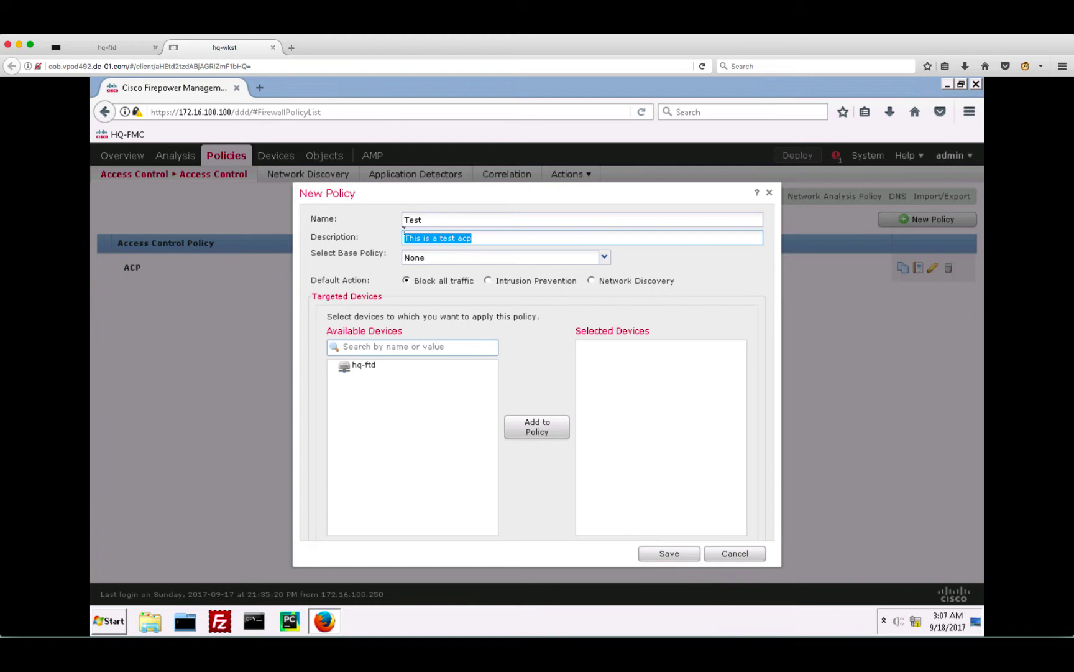
click(427, 257)
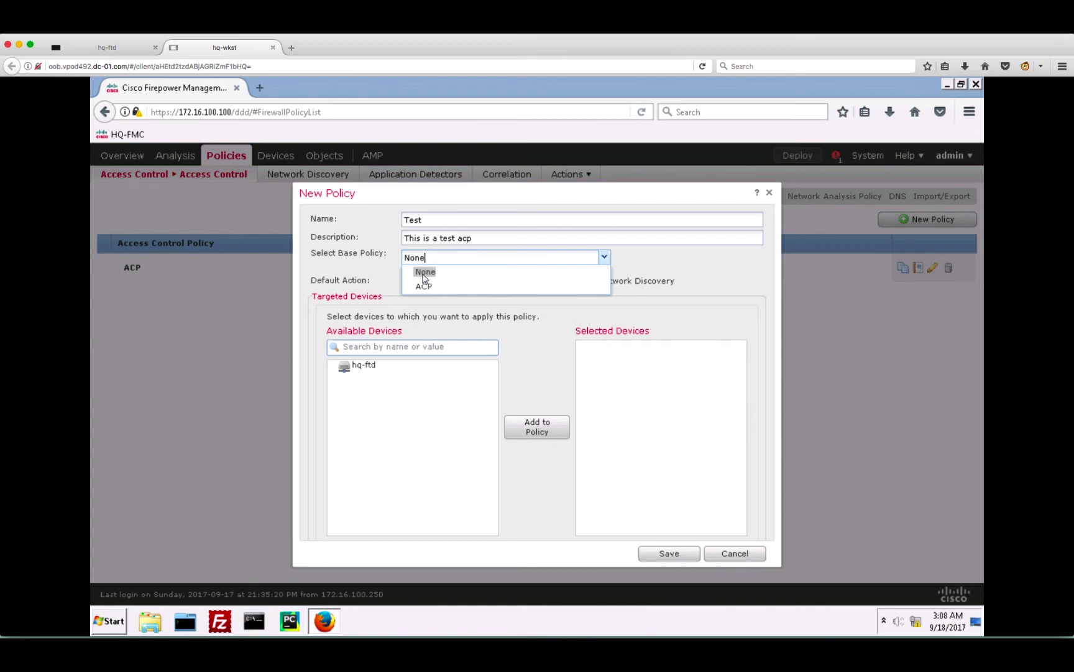
click(423, 273)
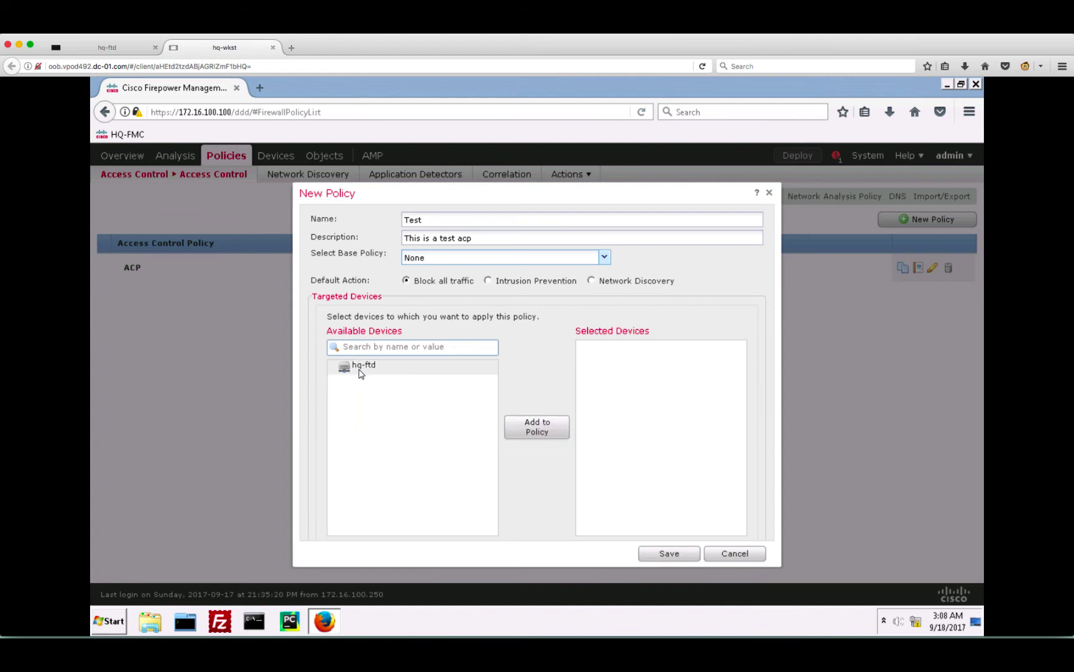
Step: Target the Test policy at device hq-ftd and save it
click(360, 367)
click(545, 431)
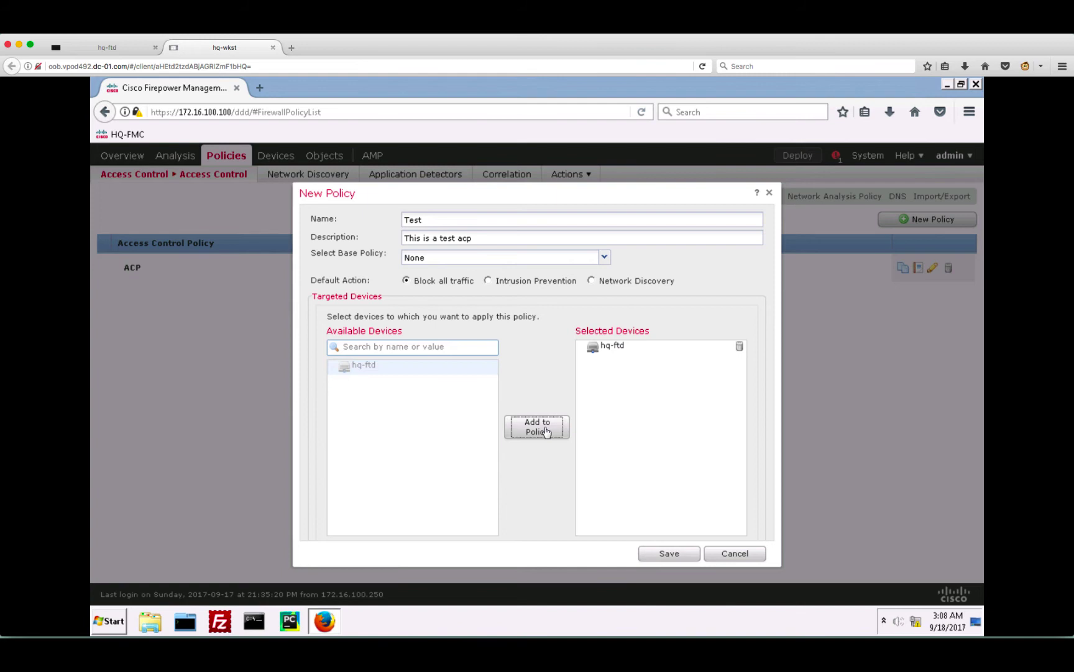
click(685, 555)
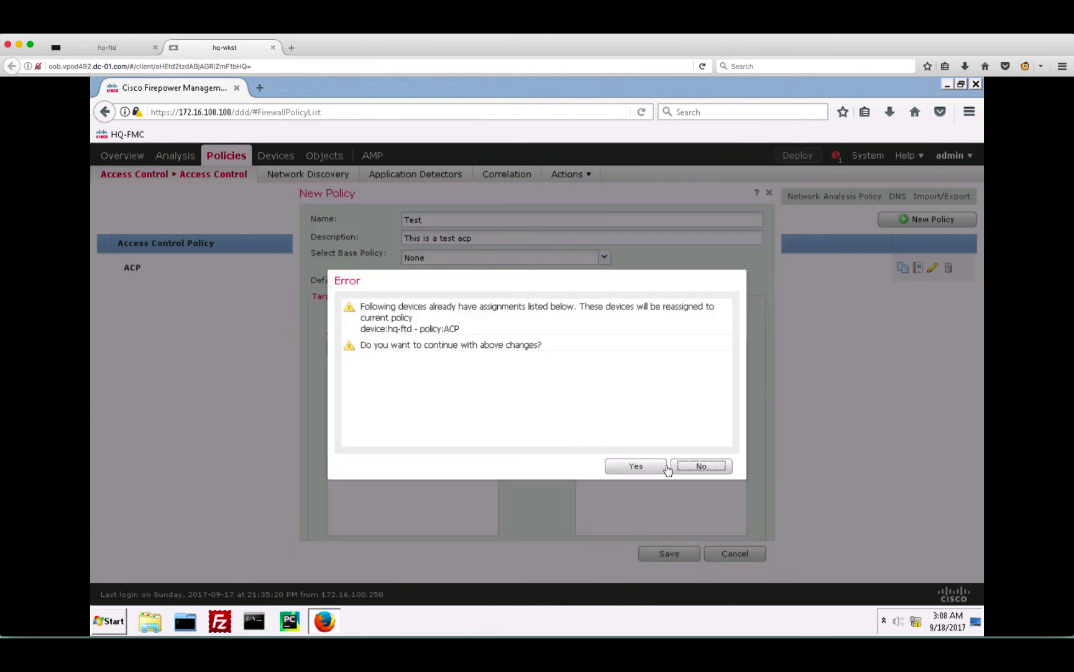
Step: Confirm reassigning hq-ftd from ACP to the Test policy
click(664, 465)
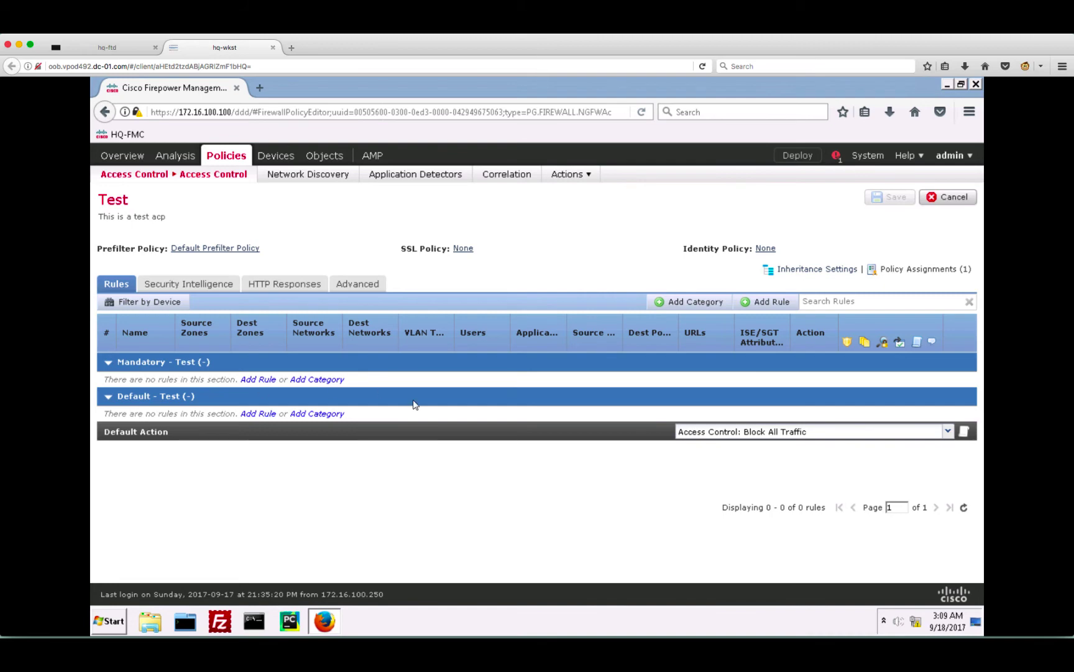
Step: Add a rule 'Internet Access' with action Allow, inserted into Mandatory
click(750, 307)
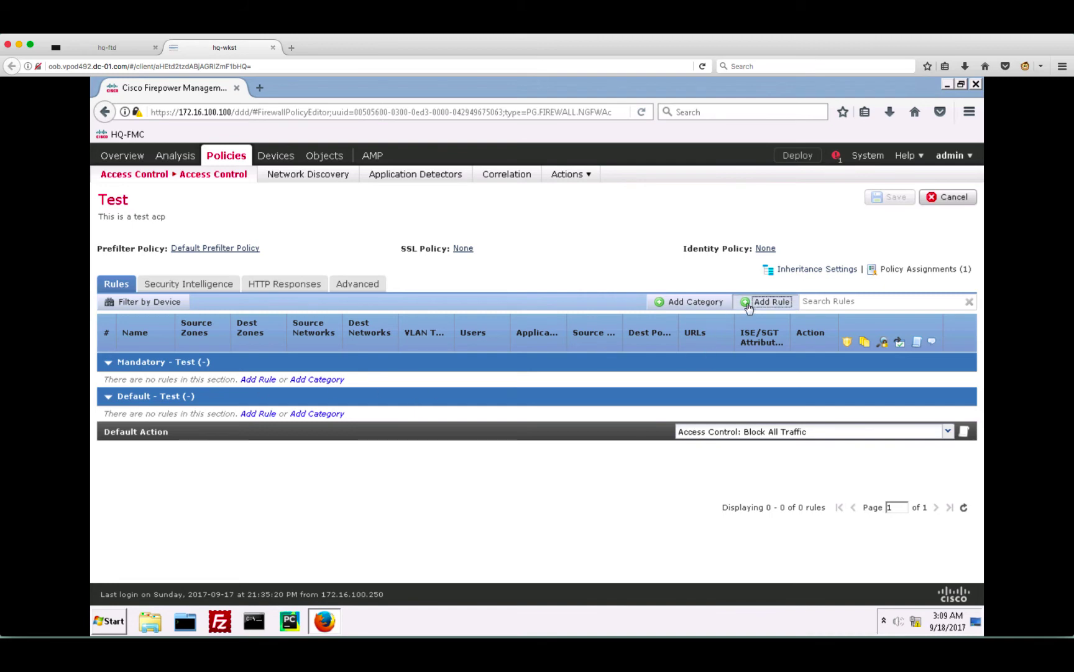
text(Inte)
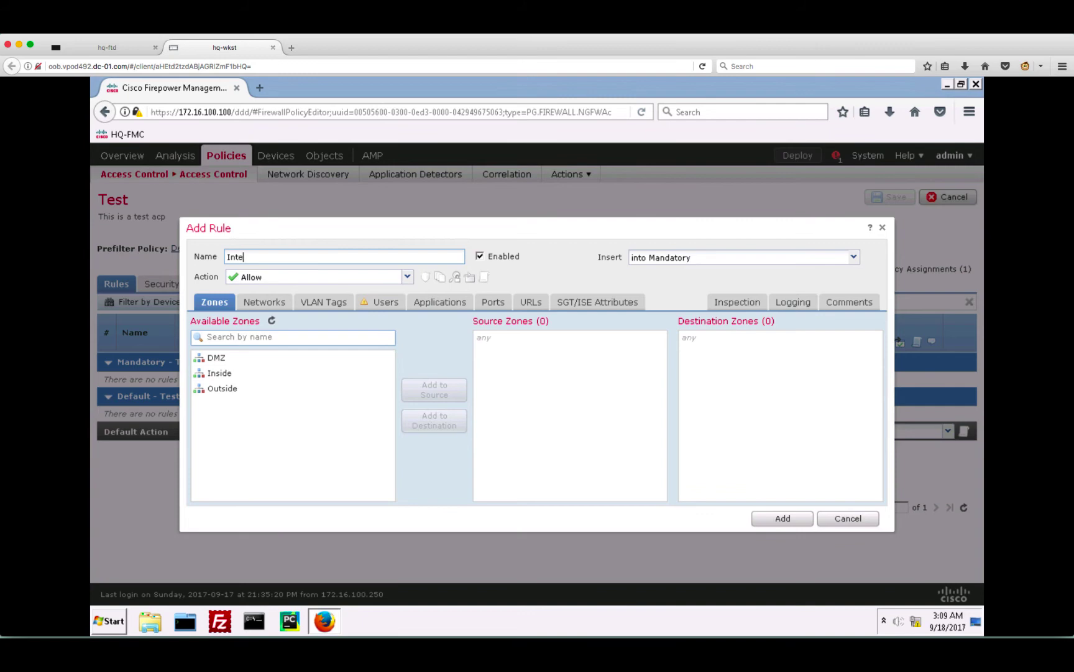
text(rnet Access)
click(638, 258)
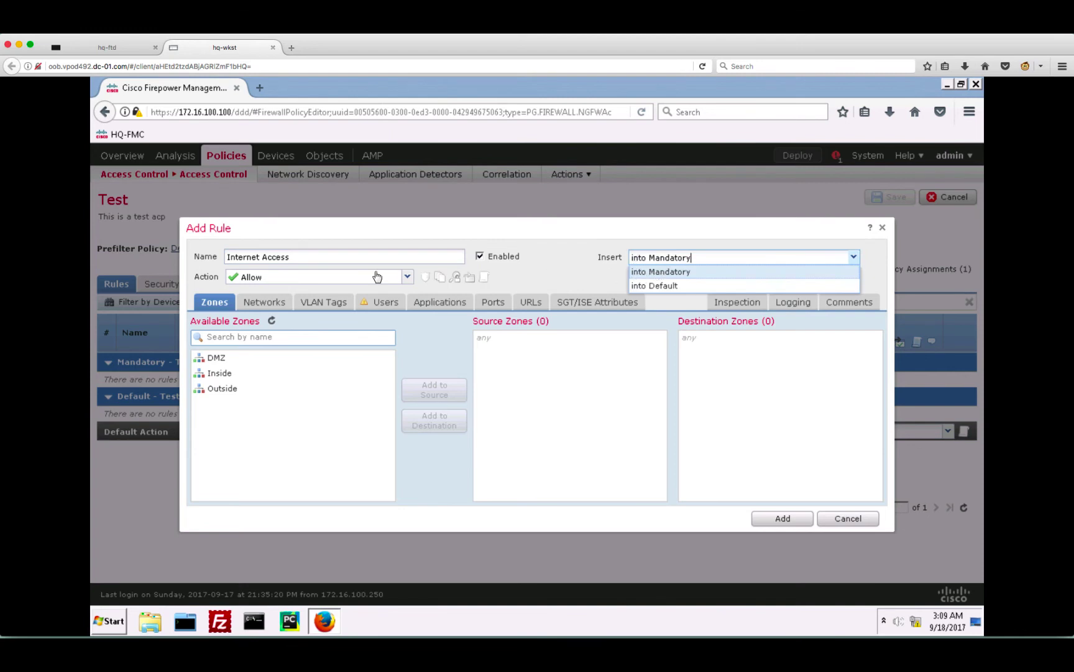
click(336, 282)
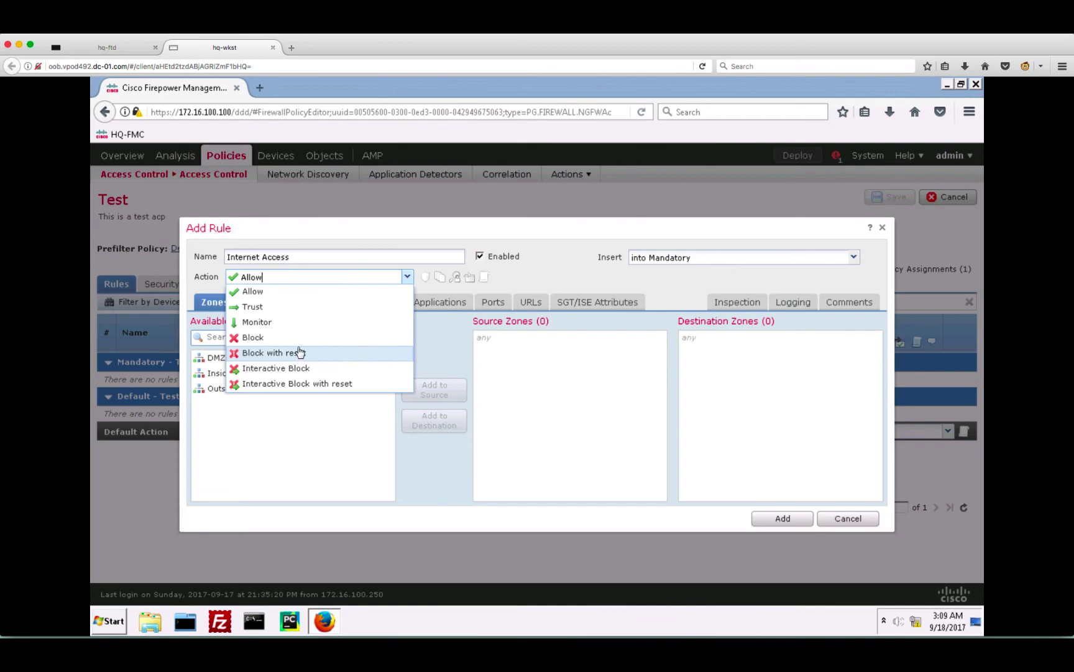
click(316, 293)
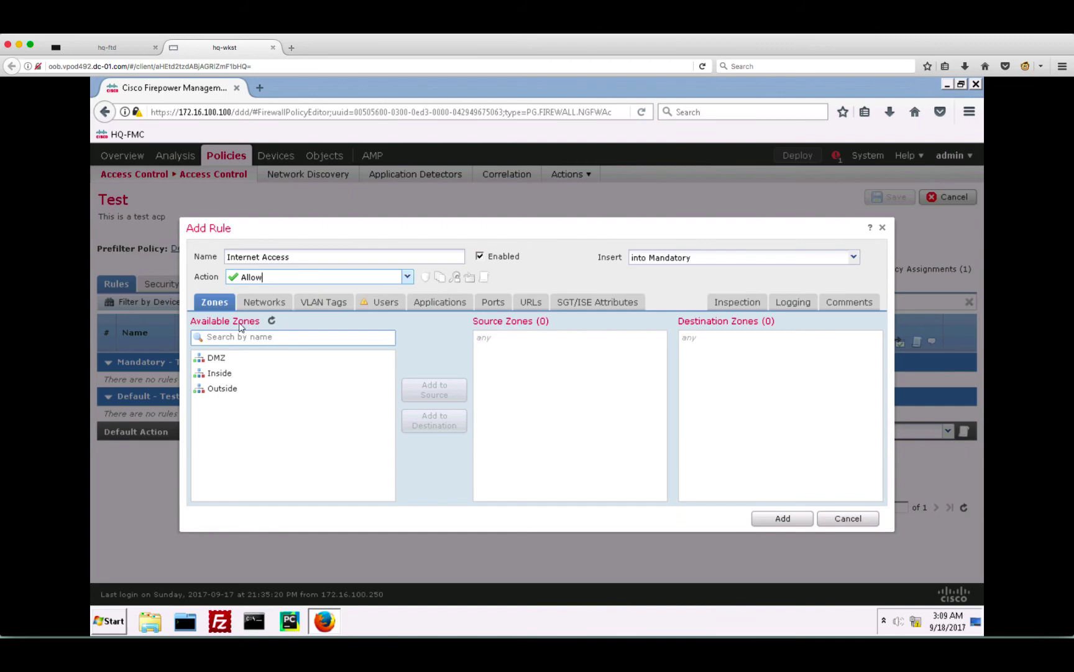
Step: Set the rule's source zone to Inside and destination zone to Outside
click(274, 306)
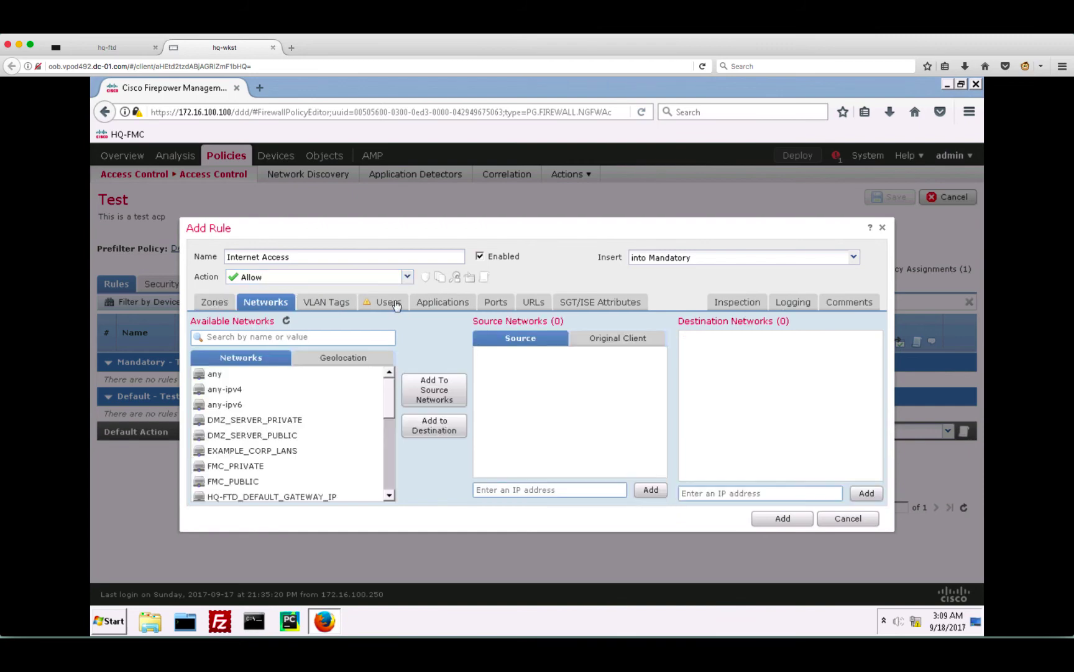
click(394, 303)
click(478, 304)
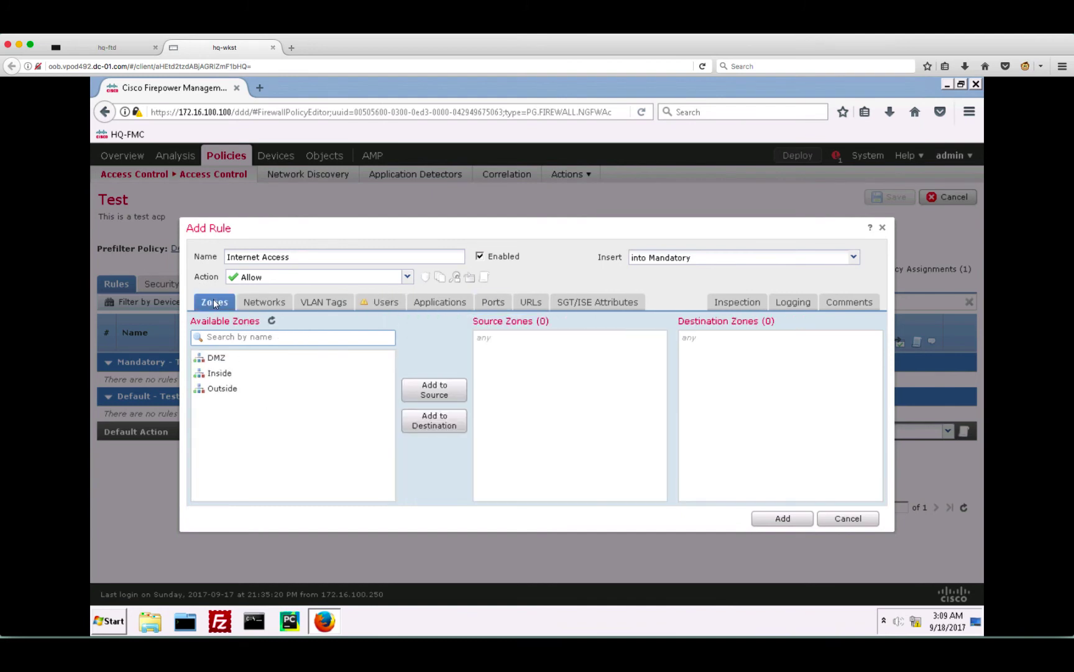
click(217, 374)
click(445, 392)
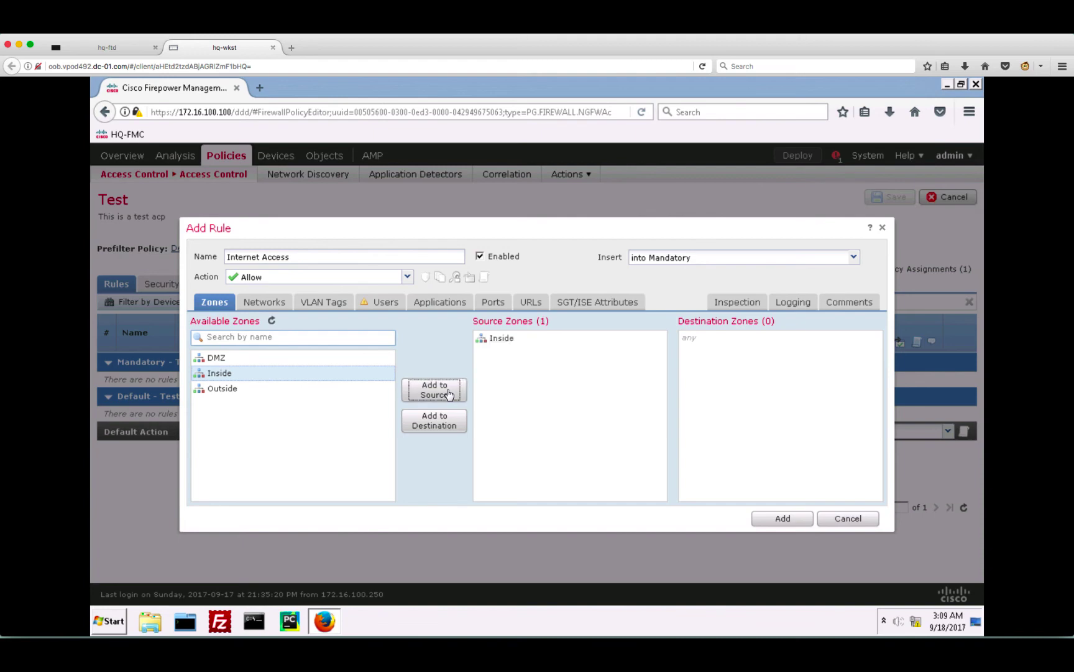
click(212, 390)
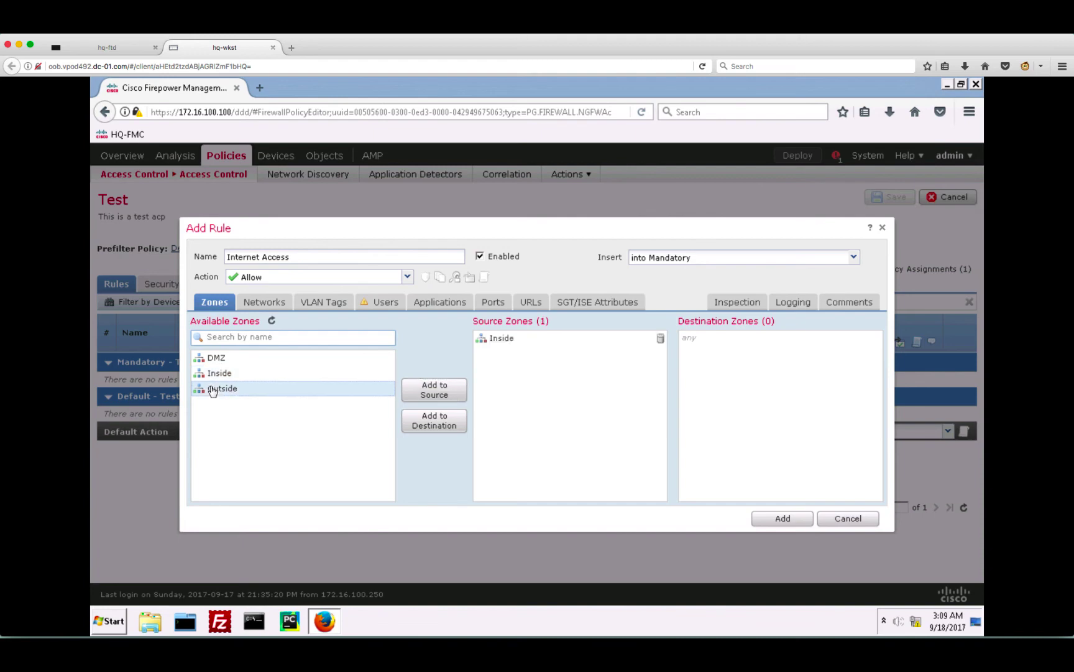
click(445, 426)
Step: Set source network HQ_LAN and destination network any-ipv4 for the rule
click(281, 304)
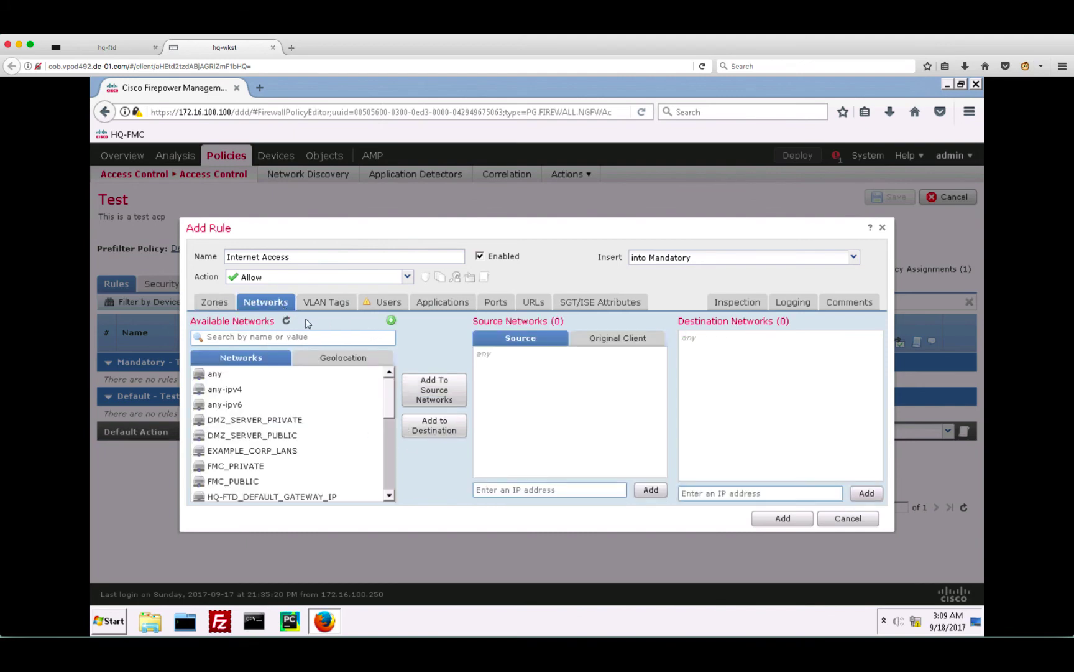
scroll(391, 402, down, 1)
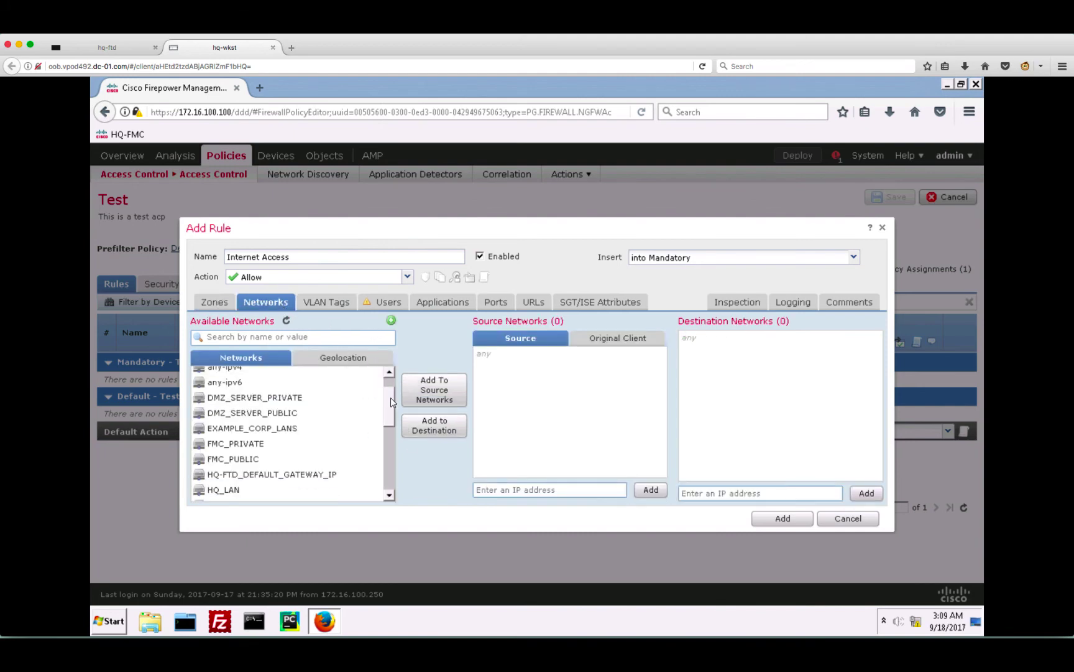
click(248, 491)
click(443, 403)
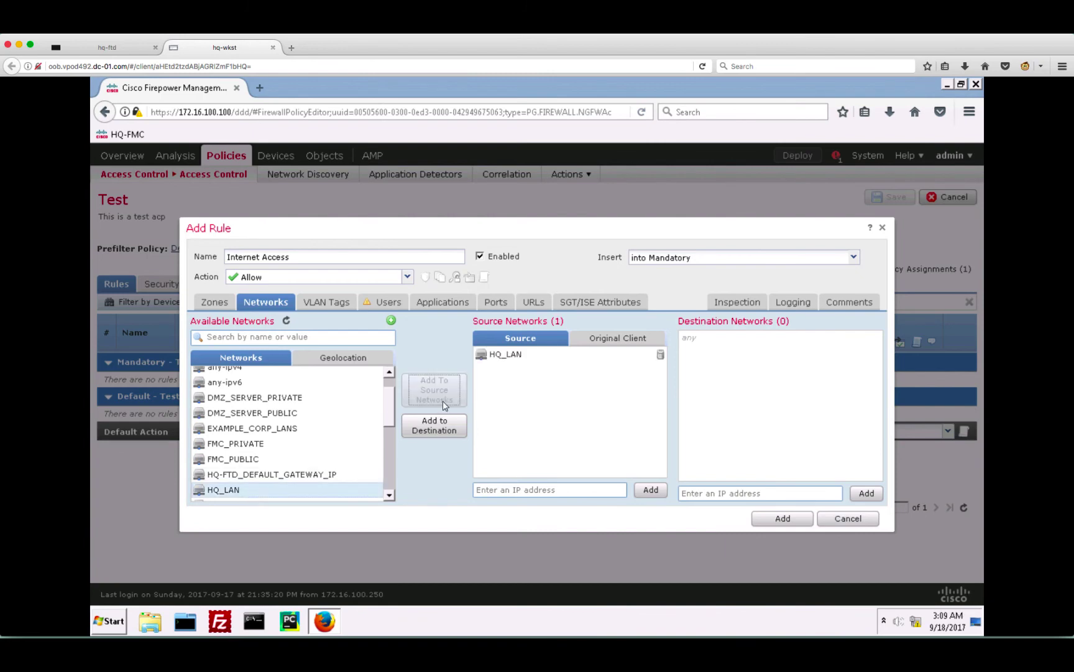
scroll(265, 390, up, 1)
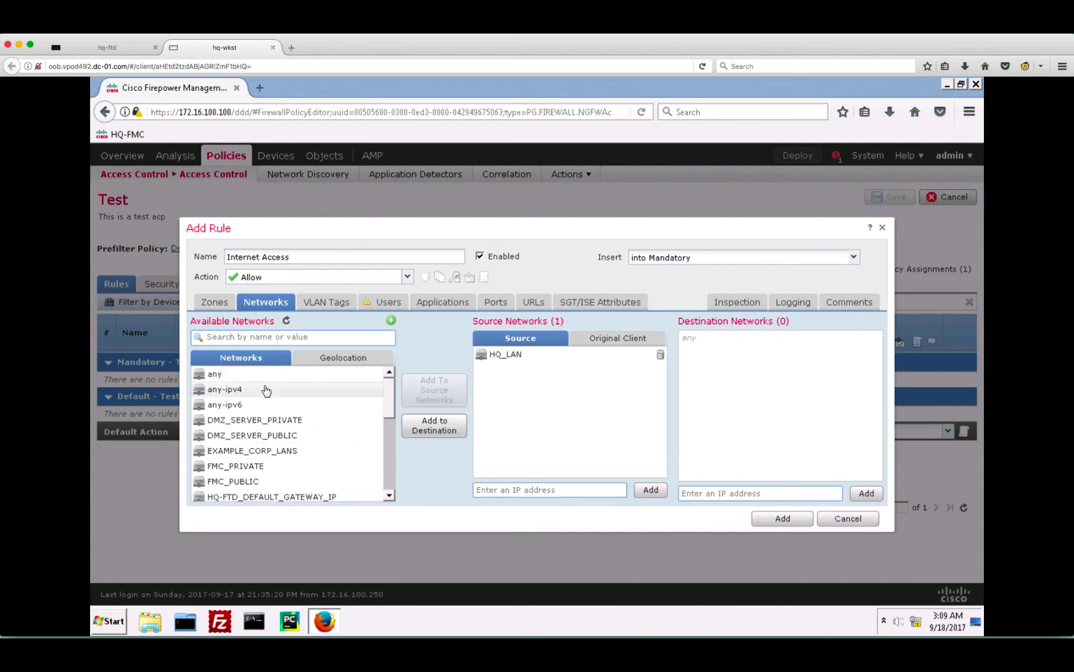
click(265, 390)
click(420, 422)
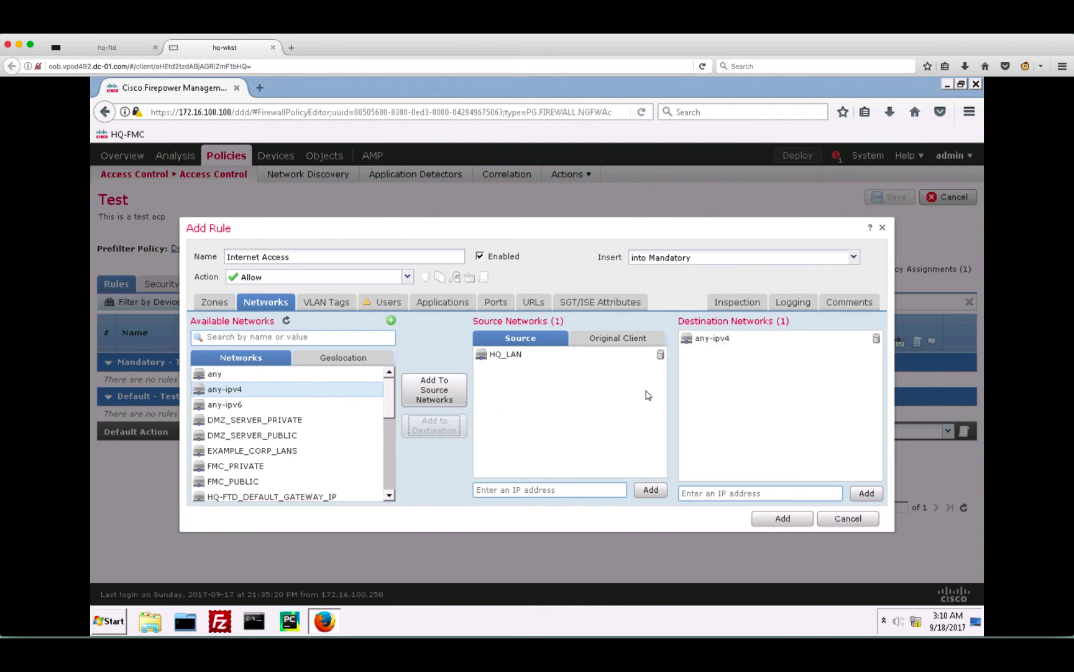
Step: Apply Balanced Security and Connectivity inspection and Log at End of Connection, then add the rule
click(745, 304)
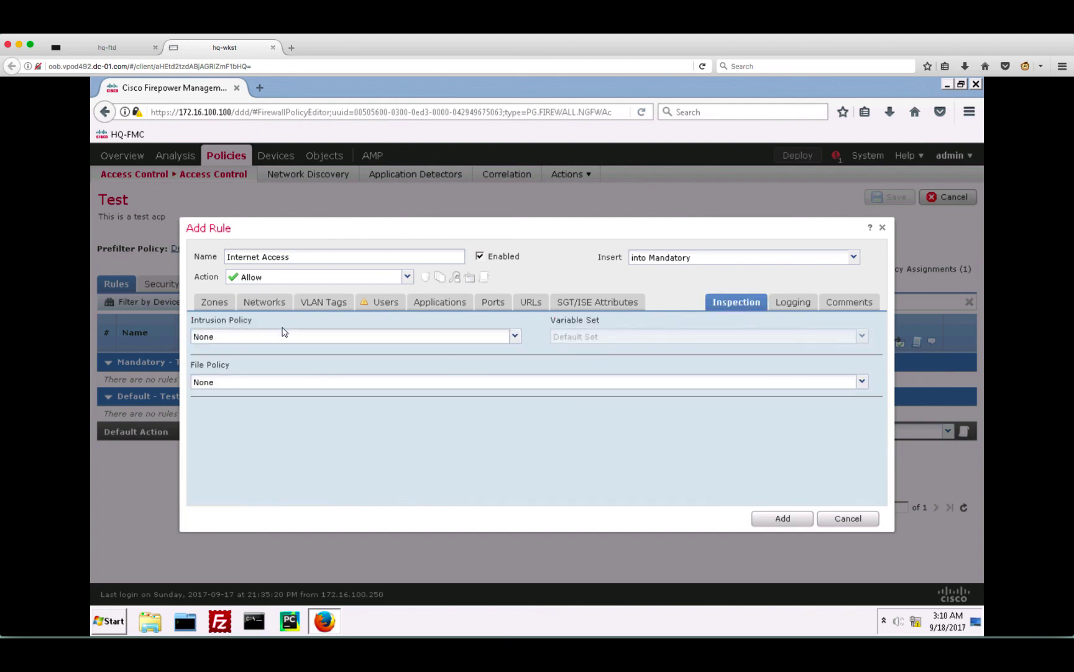
click(283, 336)
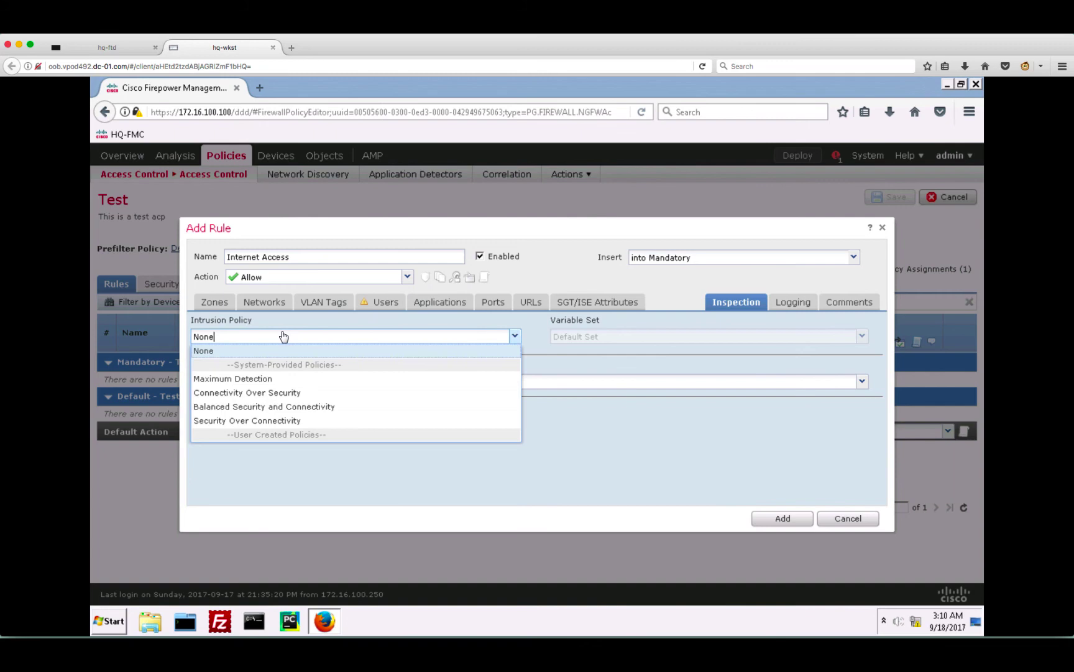
click(257, 407)
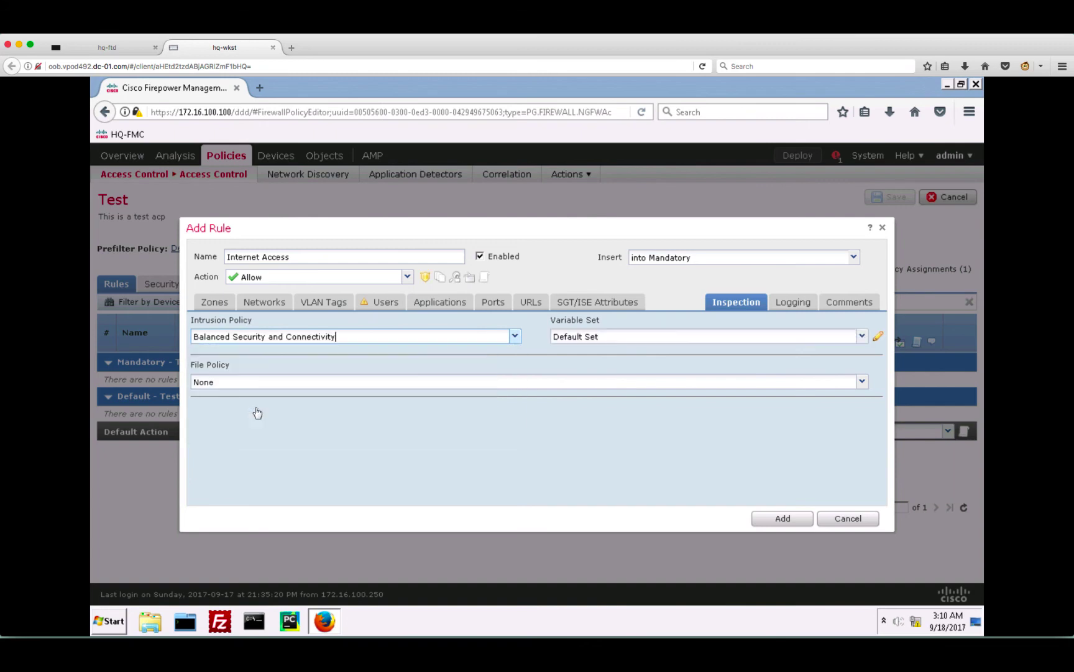
click(799, 309)
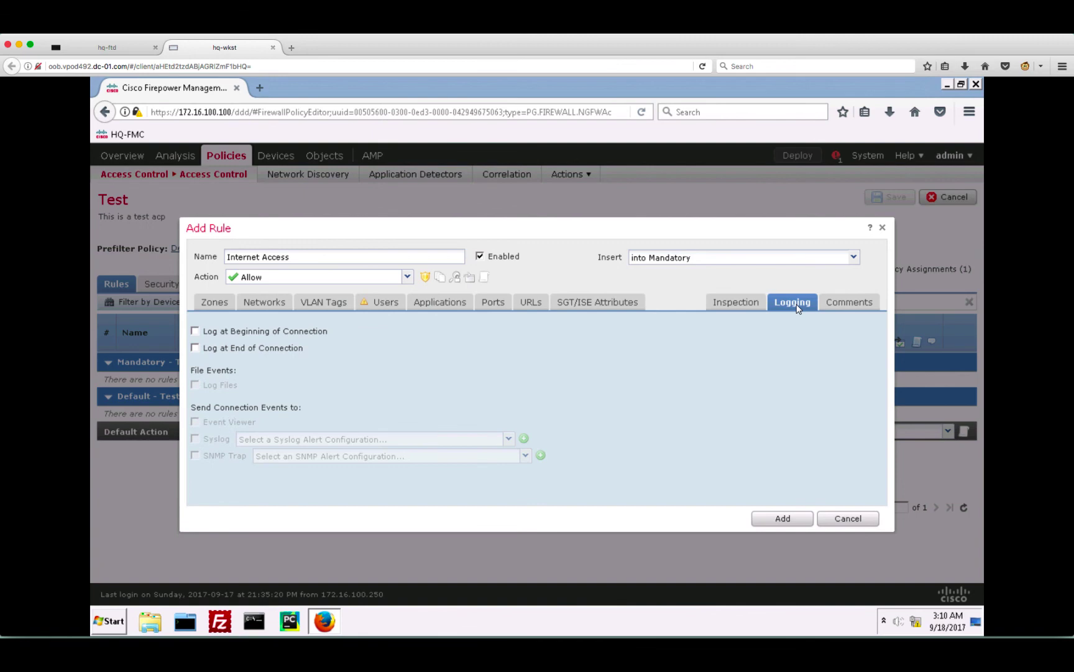
click(195, 349)
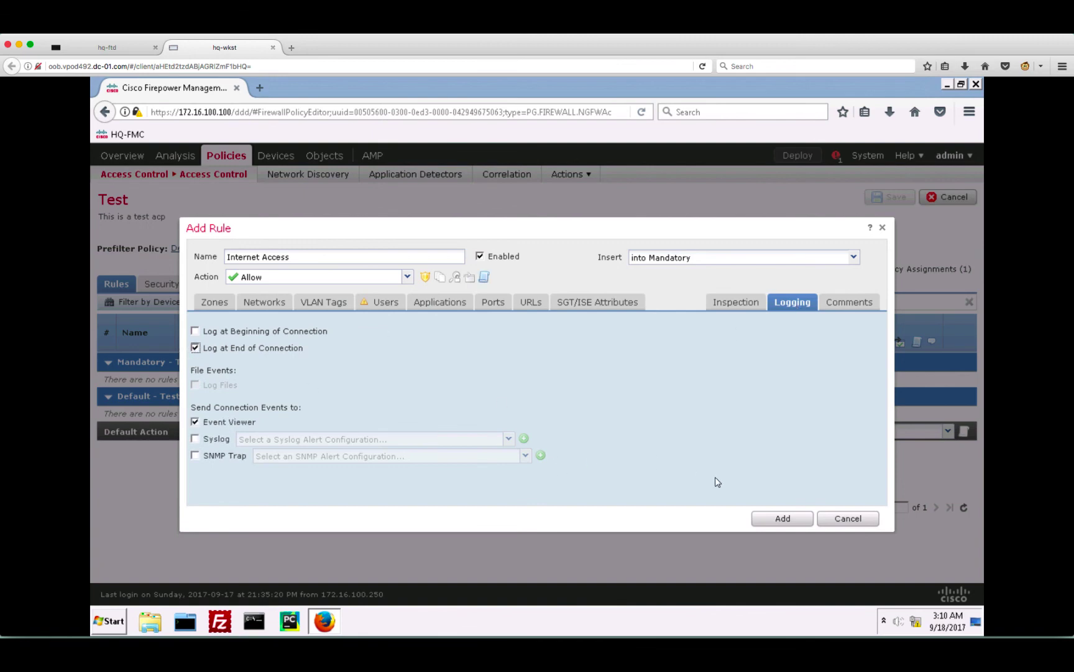
click(797, 519)
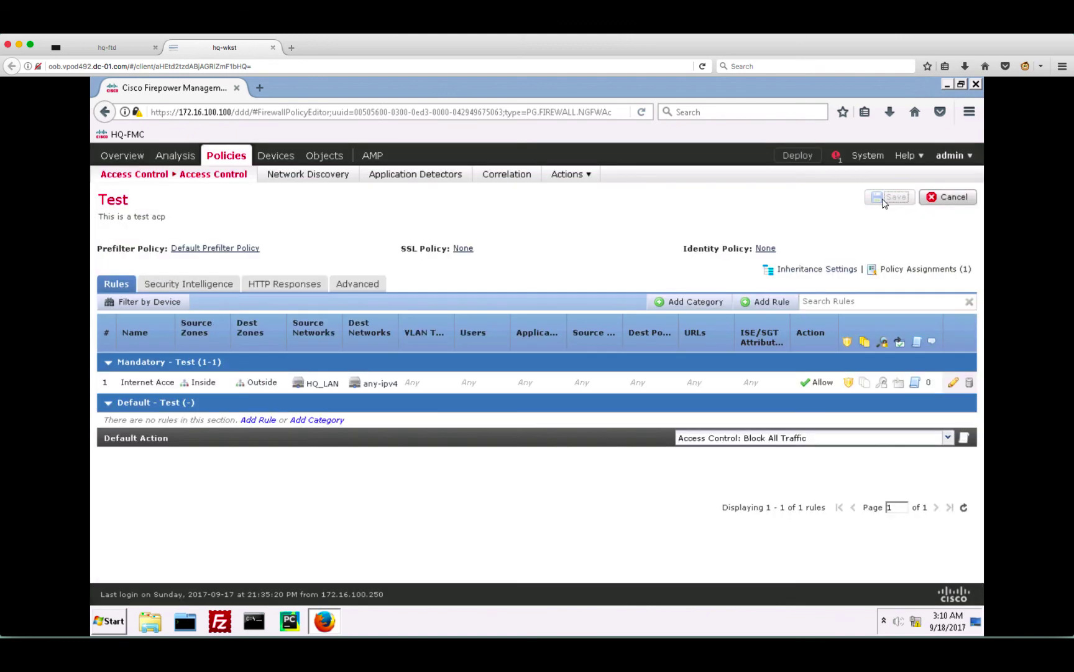
Step: Deploy the pending changes, including the Test policy, to hq-ftd
click(797, 156)
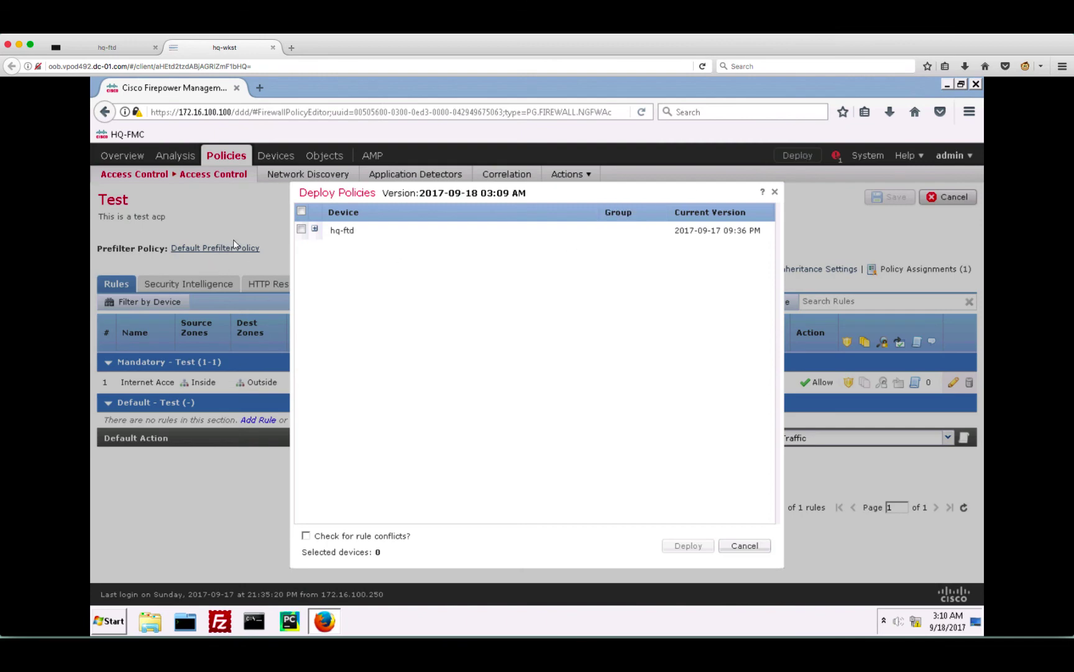
click(315, 228)
click(302, 229)
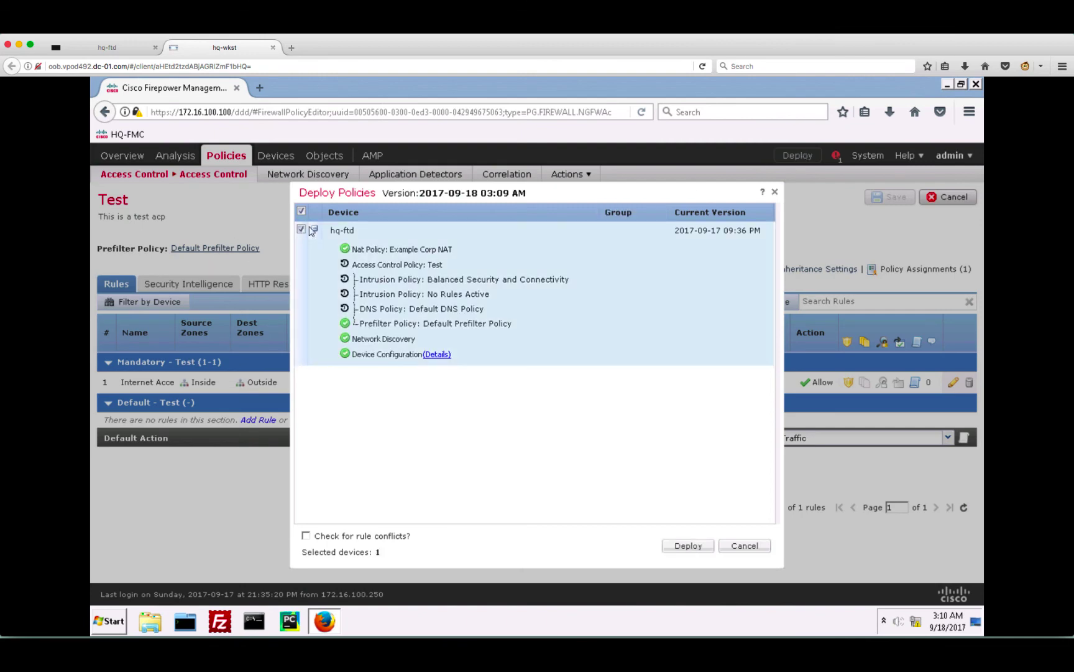
click(702, 548)
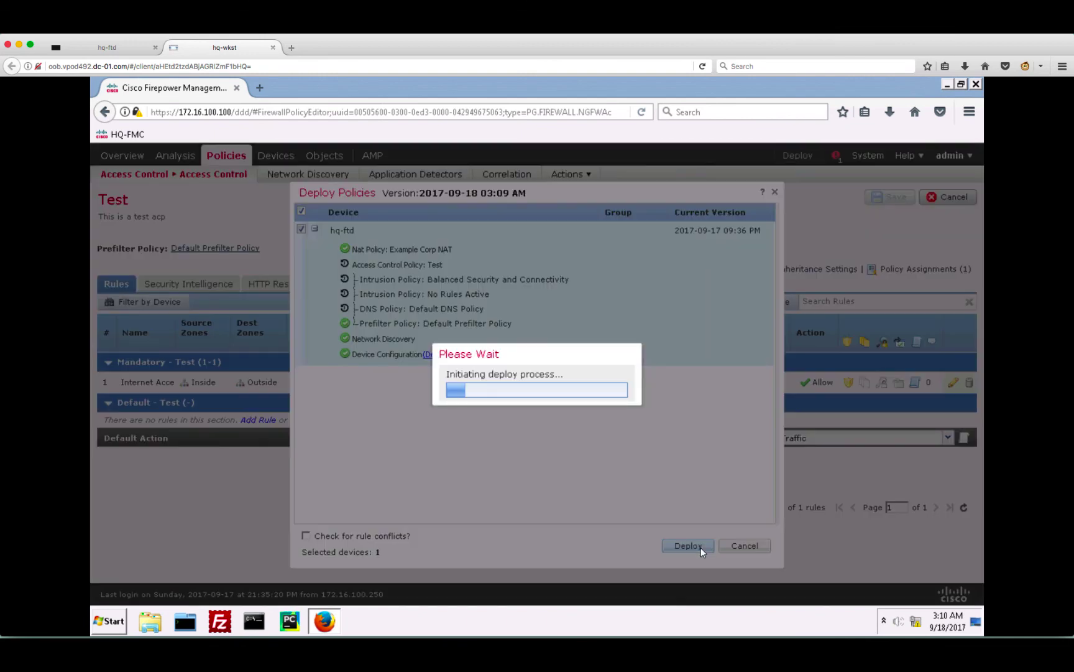